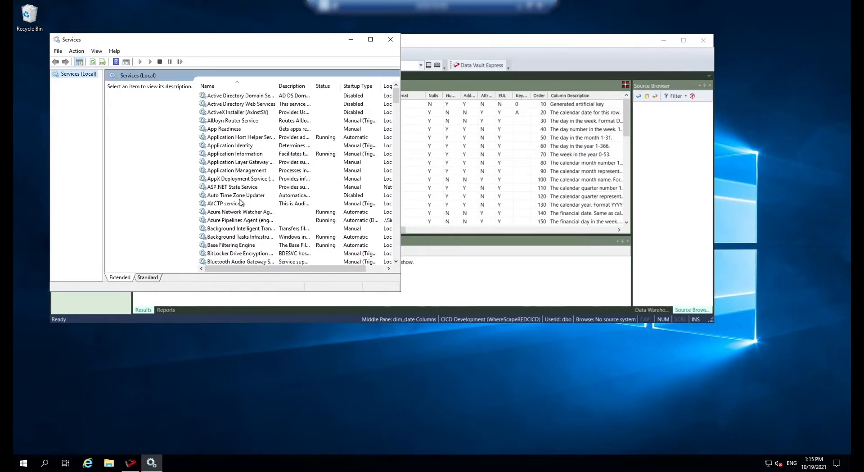
- Locate the Azure Pipelines Agent service in the Windows services list
{"action": "left_click", "coordinate": [240, 212]}
{"action": "left_click", "coordinate": [239, 221]}
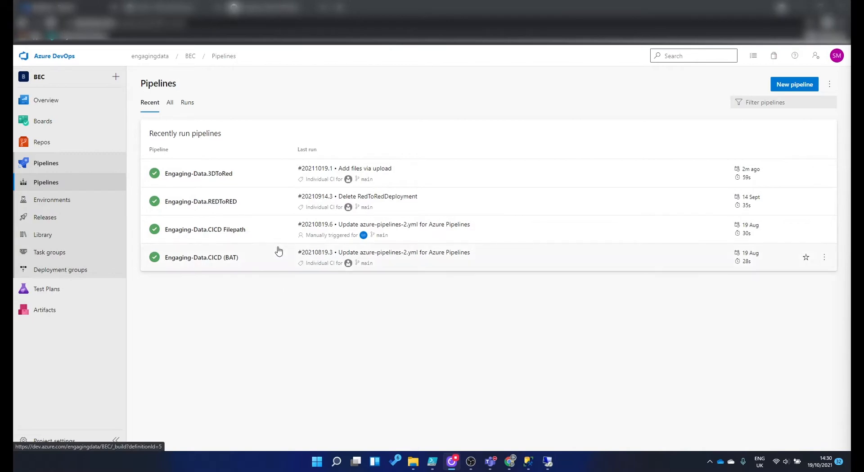
- Open the Engaging-Data.3DToRed pipeline's YAML definition and review its main trigger, Default pool and PowerShell task
{"action": "left_click", "coordinate": [217, 182]}
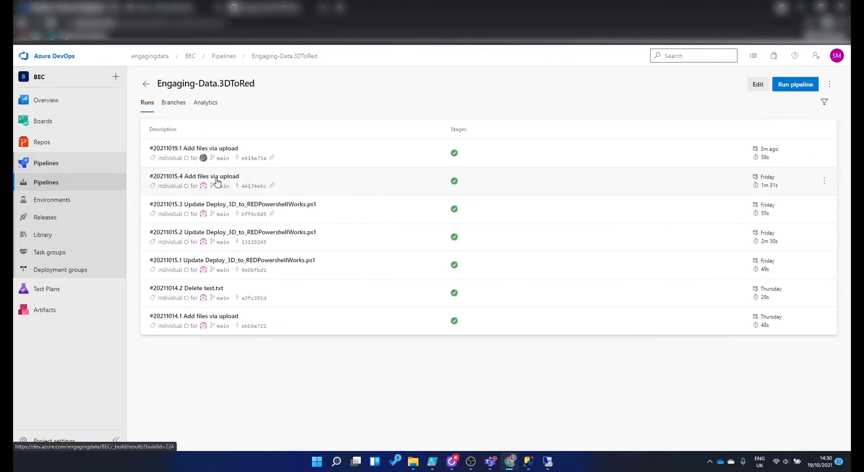
{"action": "left_click", "coordinate": [829, 84]}
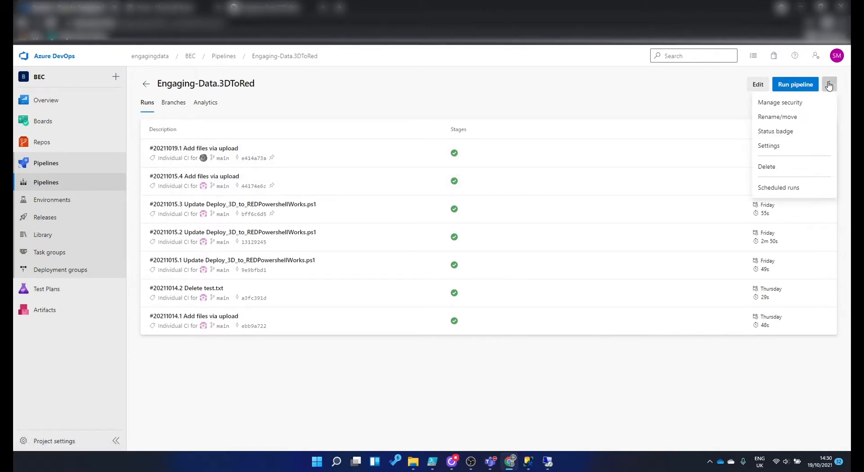
{"action": "left_click", "coordinate": [758, 84]}
{"action": "double_click", "coordinate": [172, 181]}
{"action": "double_click", "coordinate": [197, 197]}
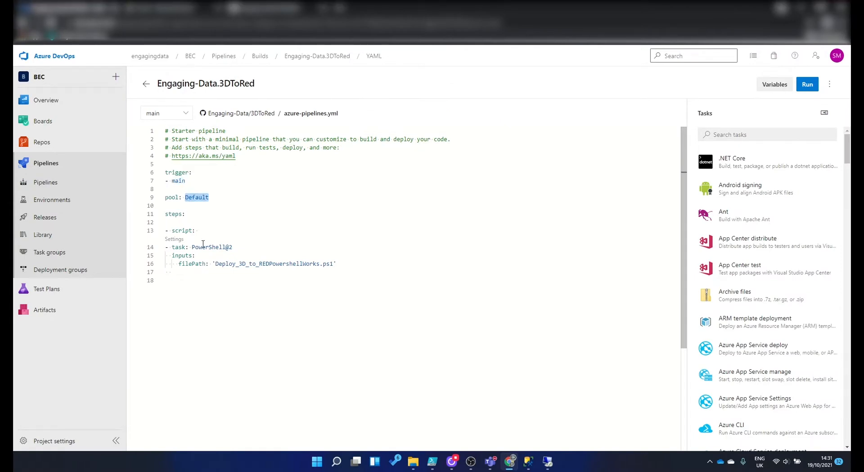
{"action": "left_click", "coordinate": [186, 222]}
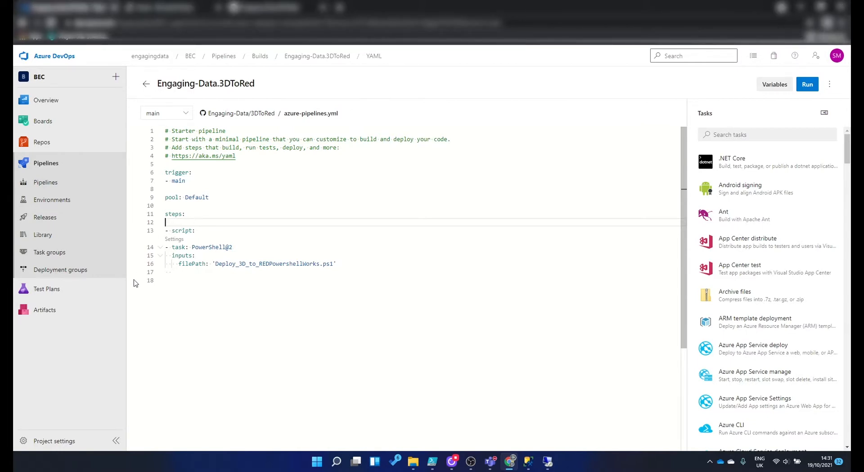
- View the agents of the Default agent pool in the project settings
{"action": "left_click", "coordinate": [64, 440]}
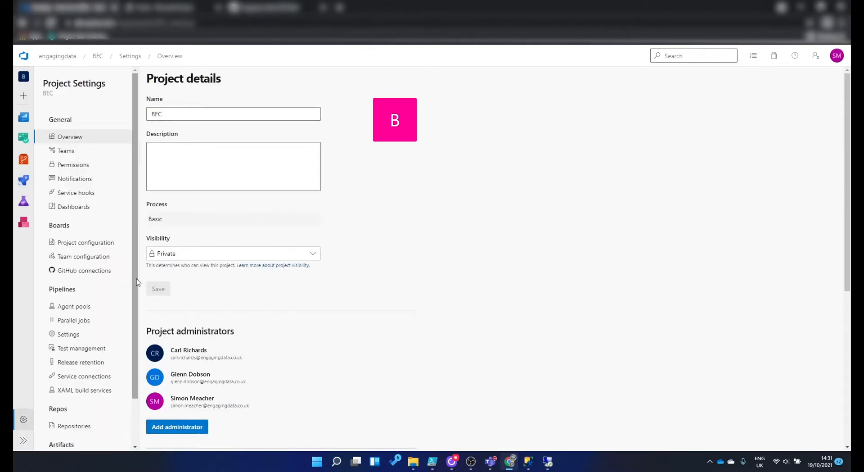
{"action": "left_click", "coordinate": [74, 312]}
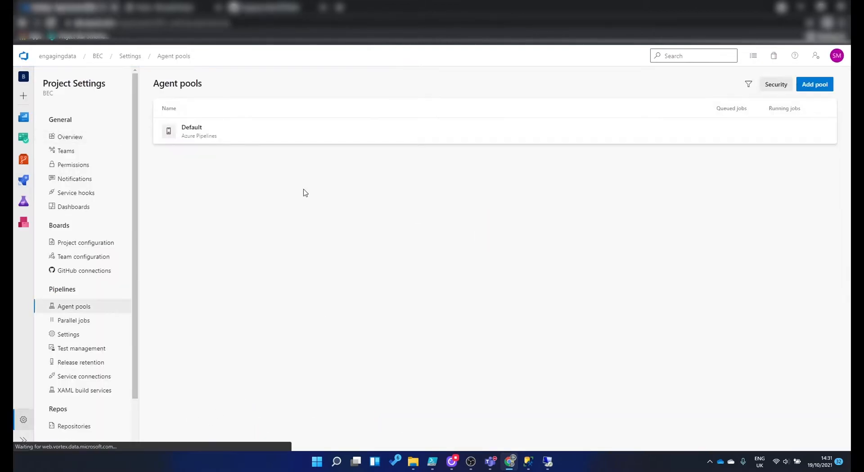
{"action": "left_click", "coordinate": [193, 127]}
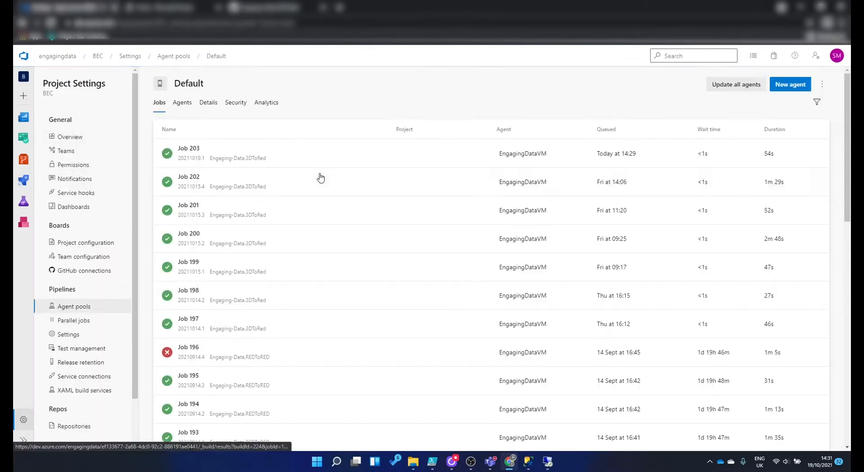
{"action": "left_click", "coordinate": [183, 102]}
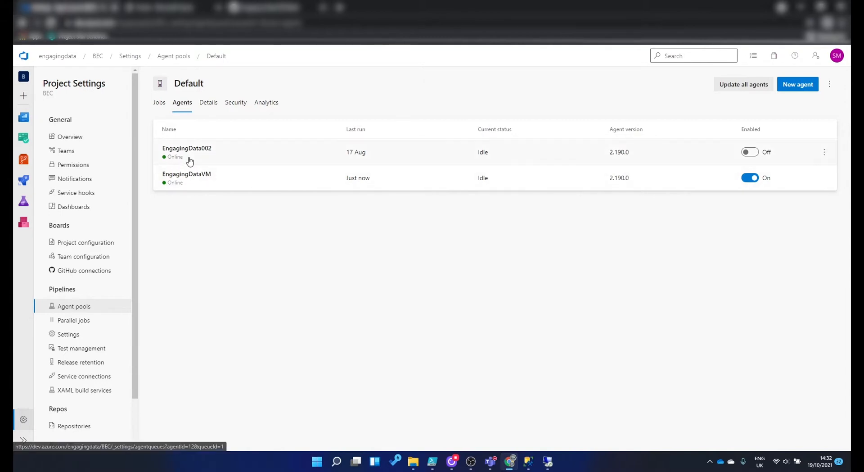
- Return to the list of runs for the Engaging-Data.3DToRed pipeline
{"action": "mouse_move", "coordinate": [27, 185]}
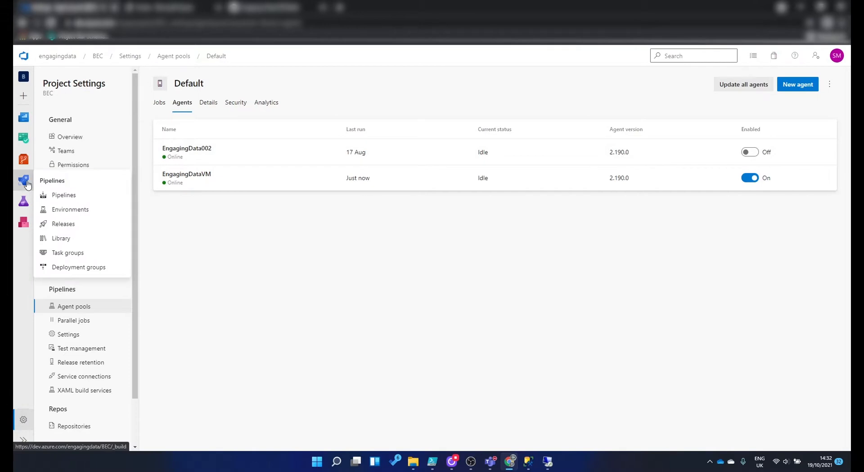
{"action": "left_click", "coordinate": [58, 195]}
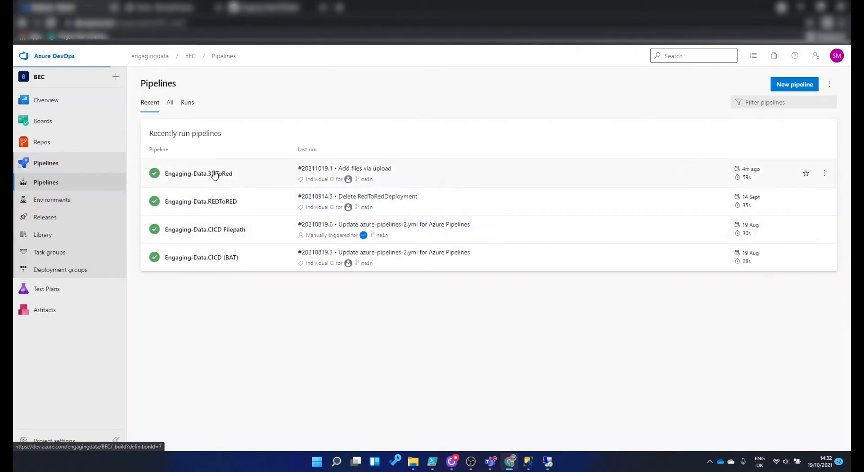
{"action": "left_click", "coordinate": [215, 175]}
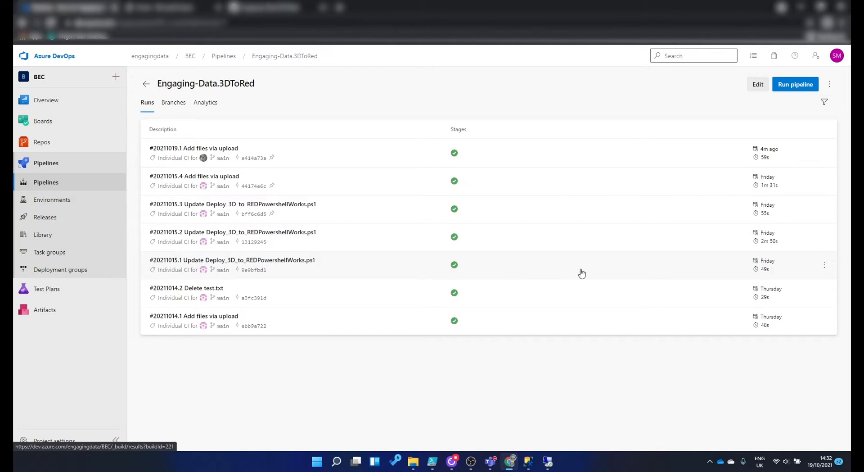
- Switch to the GitHub 3DToRed repository, duplicate the LocalMachine execution policy line at the end of test.txt, and commit the change to main
{"action": "left_click", "coordinate": [291, 9]}
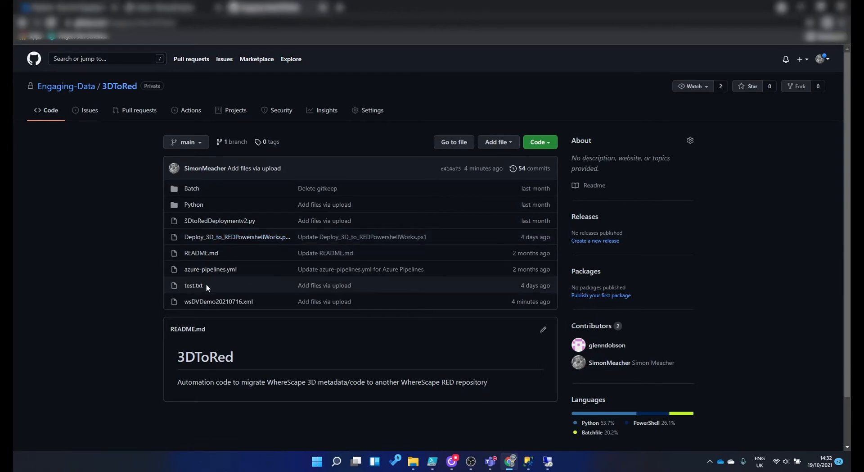
{"action": "left_click", "coordinate": [194, 286]}
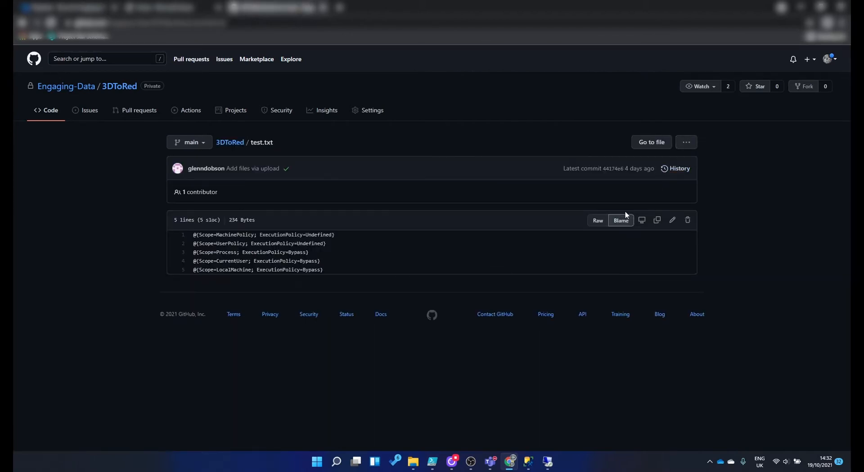
{"action": "left_click", "coordinate": [672, 221]}
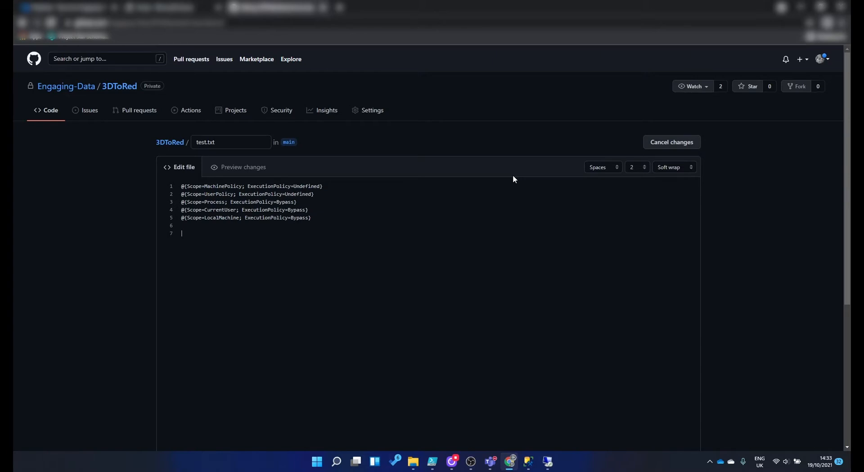
{"action": "key", "text": "shift+Up"}
{"action": "key", "text": "ctrl+c"}
{"action": "key", "text": "Down"}
{"action": "key", "text": "Down"}
{"action": "key", "text": "ctrl+v"}
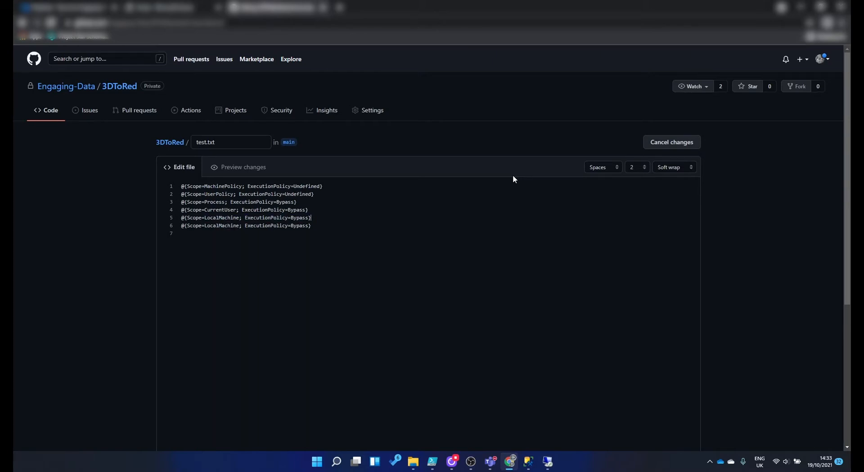
{"action": "scroll", "coordinate": [450, 158], "scroll_direction": "down", "scroll_amount": 5}
{"action": "left_click", "coordinate": [240, 382]}
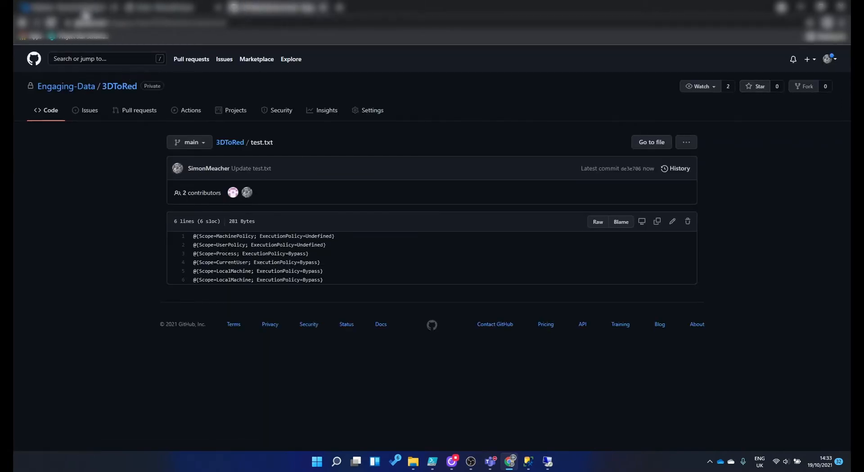
- Switch back to Azure DevOps, refresh the pipeline's runs and open the job of the new "Update test.txt" run
{"action": "left_click", "coordinate": [85, 11]}
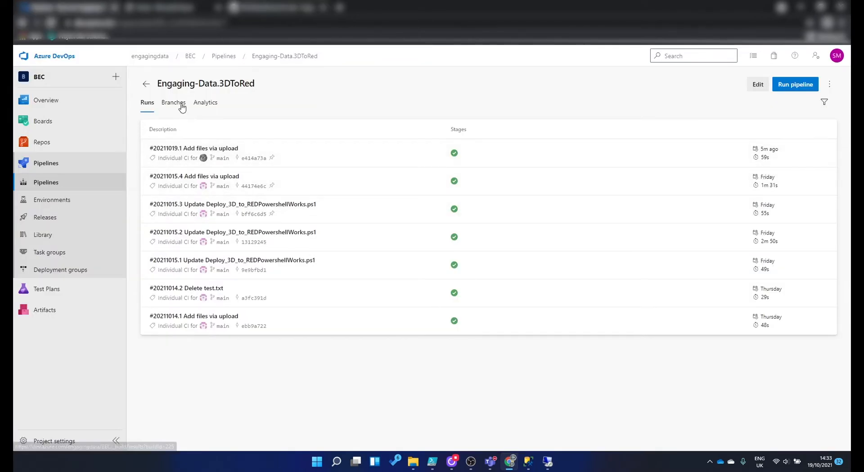
{"action": "left_click", "coordinate": [165, 107]}
{"action": "left_click", "coordinate": [147, 104]}
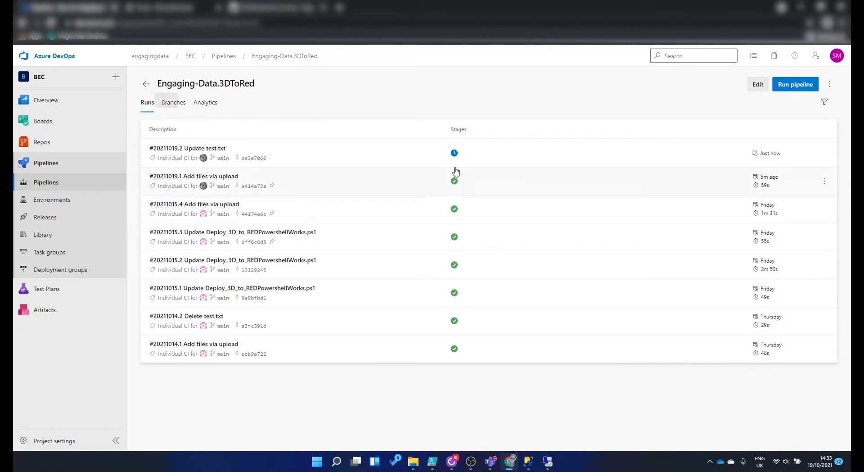
{"action": "left_click", "coordinate": [481, 161]}
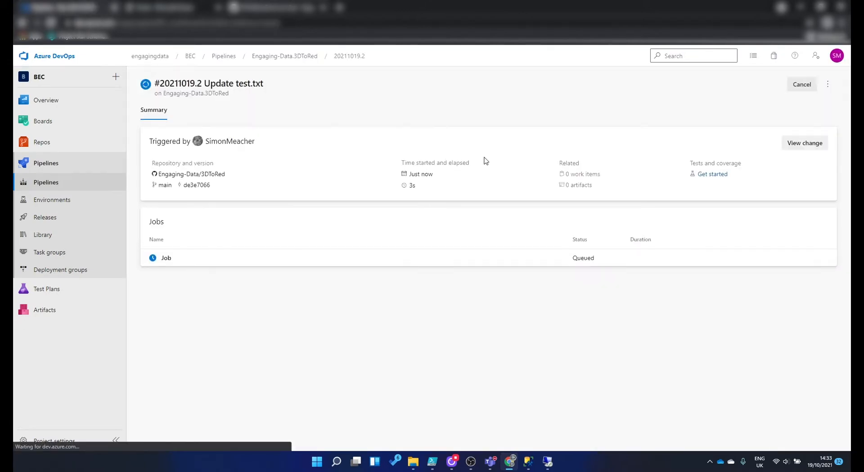
{"action": "left_click", "coordinate": [187, 260]}
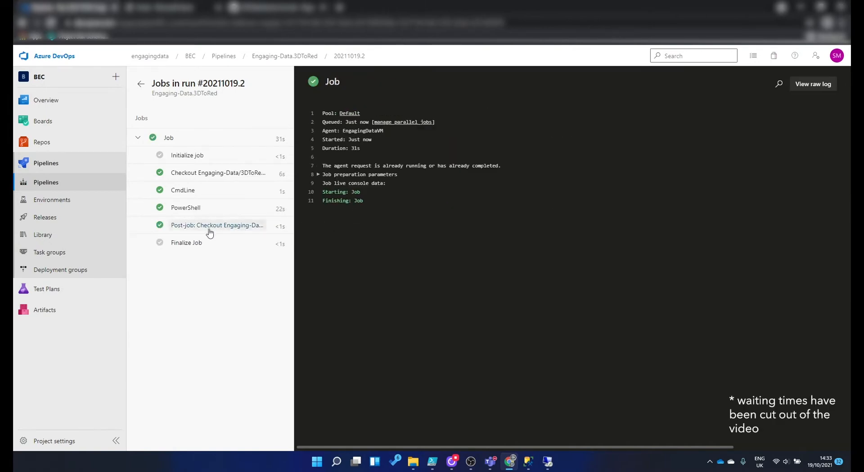
- Examine the job's PowerShell log through to the deployment summary and return to the pipeline's page
{"action": "left_click", "coordinate": [192, 208]}
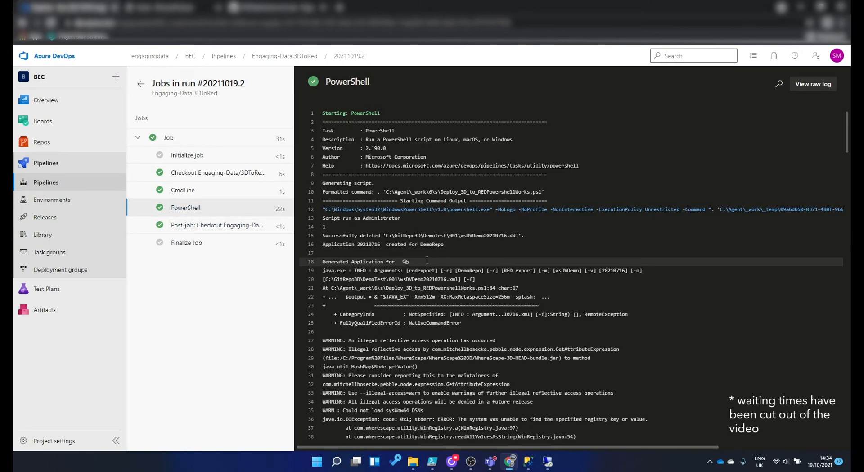
{"action": "scroll", "coordinate": [427, 260], "scroll_direction": "down", "scroll_amount": 2}
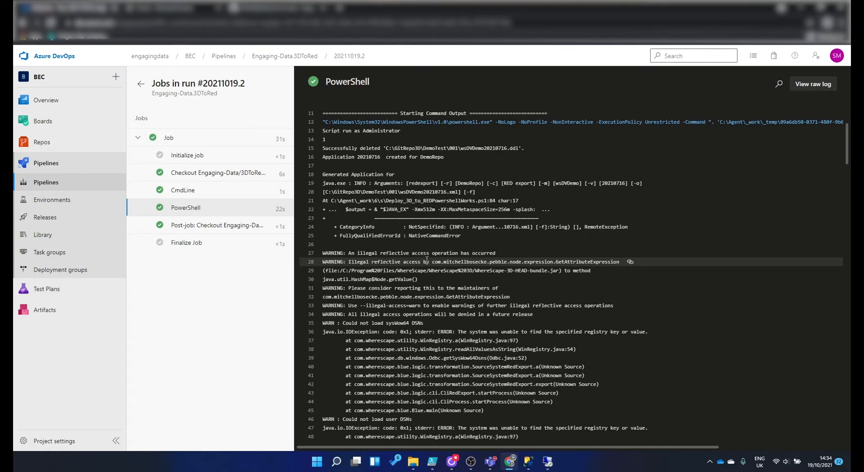
{"action": "scroll", "coordinate": [426, 260], "scroll_direction": "down", "scroll_amount": 1}
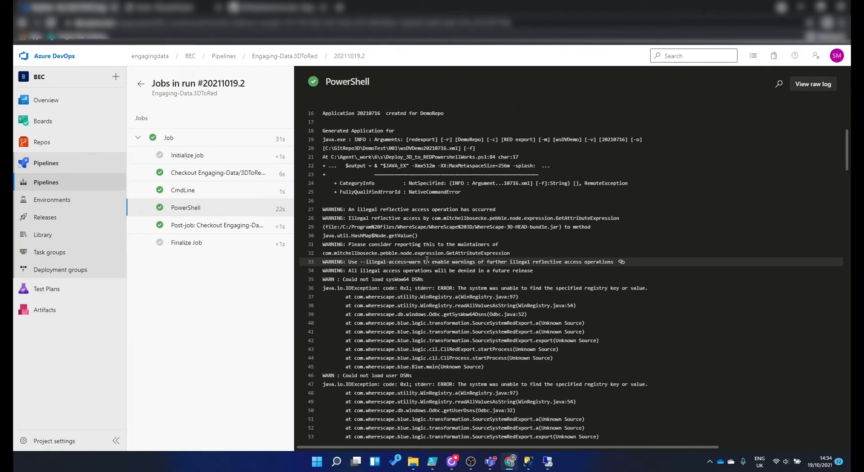
{"action": "scroll", "coordinate": [427, 259], "scroll_direction": "down", "scroll_amount": 5}
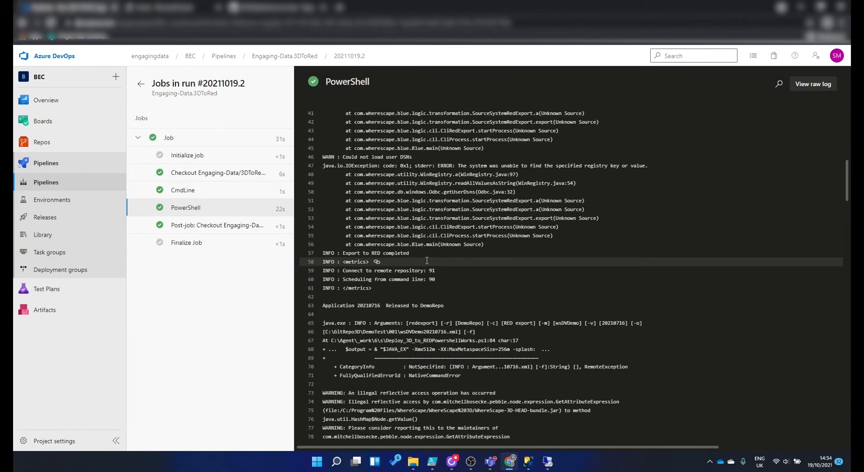
{"action": "scroll", "coordinate": [427, 260], "scroll_direction": "down", "scroll_amount": 7}
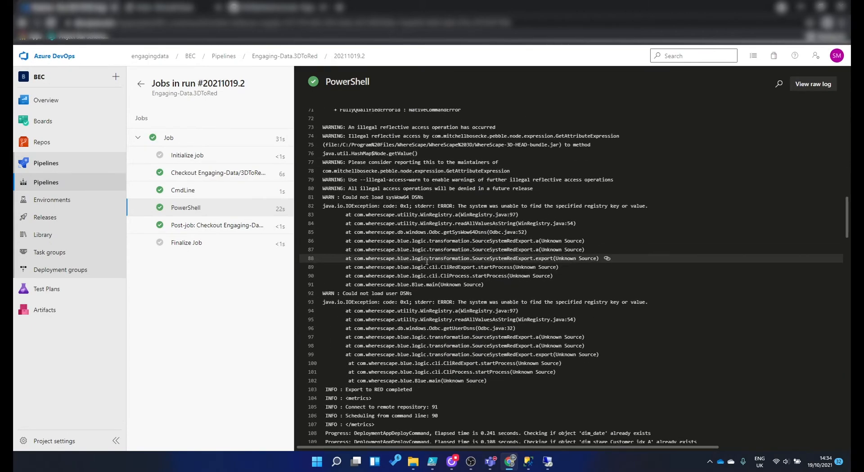
{"action": "scroll", "coordinate": [427, 261], "scroll_direction": "down", "scroll_amount": 7}
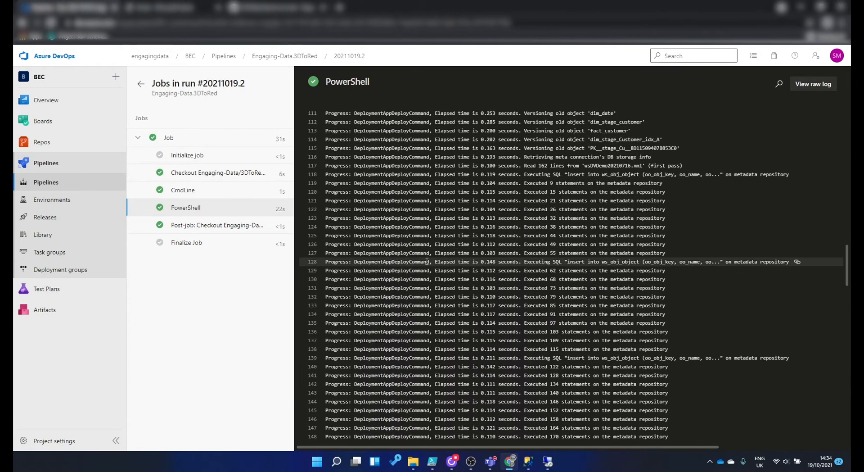
{"action": "scroll", "coordinate": [426, 260], "scroll_direction": "down", "scroll_amount": 2}
{"action": "scroll", "coordinate": [427, 260], "scroll_direction": "down", "scroll_amount": 7}
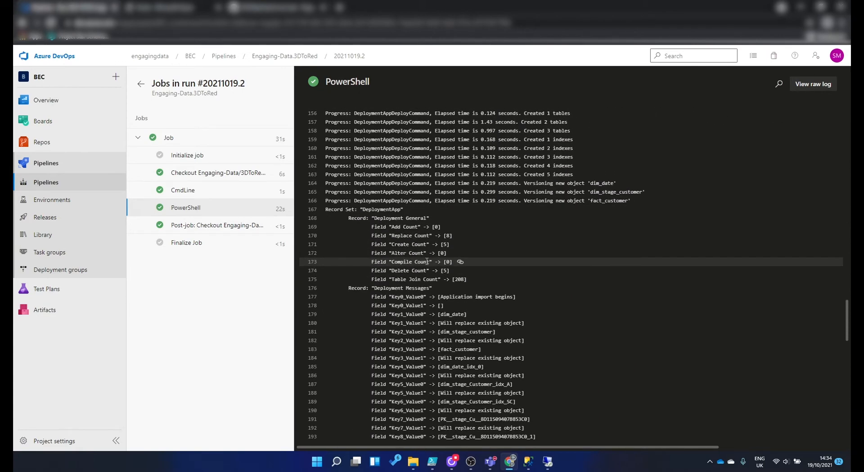
{"action": "scroll", "coordinate": [426, 260], "scroll_direction": "down", "scroll_amount": 6}
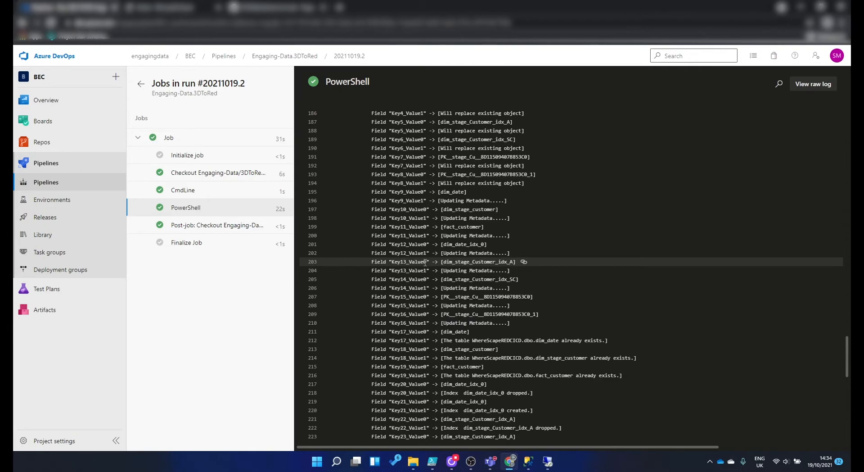
{"action": "scroll", "coordinate": [425, 262], "scroll_direction": "down", "scroll_amount": 2}
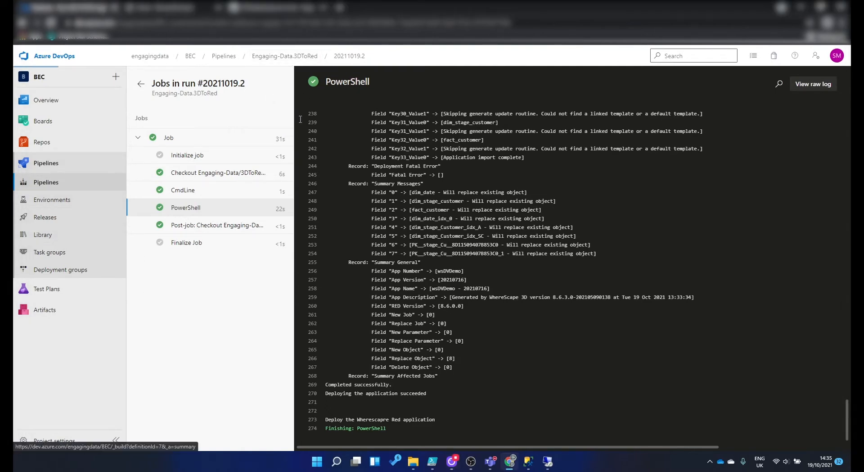
{"action": "left_click", "coordinate": [285, 56]}
- Switch to WhereScape RED on the remote desktop and expand the Facts and Dimensions groups to view their tables and the dimension indexes
{"action": "left_click", "coordinate": [544, 460]}
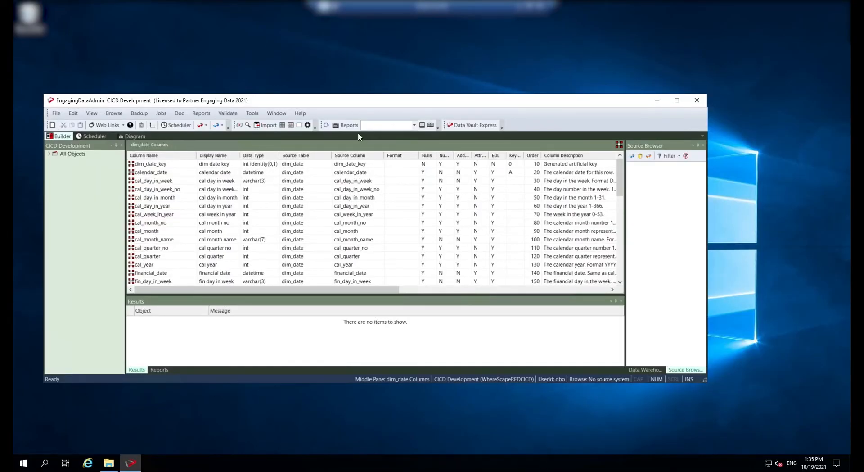
{"action": "left_click", "coordinate": [64, 155]}
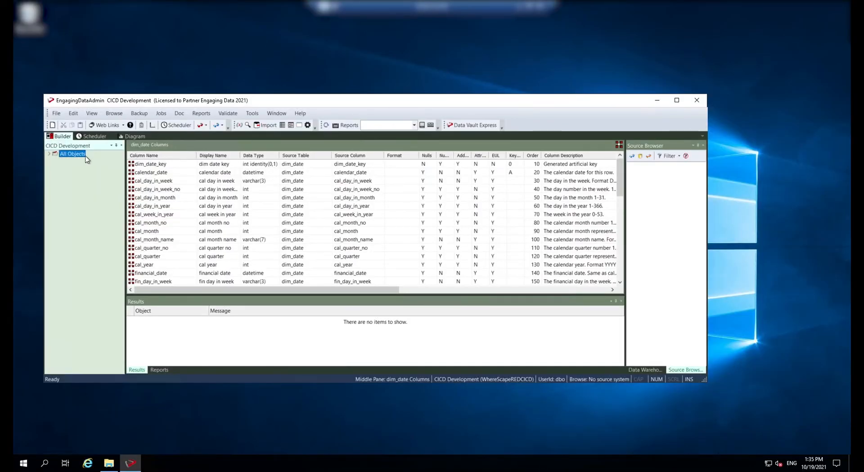
{"action": "left_click", "coordinate": [50, 168]}
{"action": "left_click", "coordinate": [56, 175]}
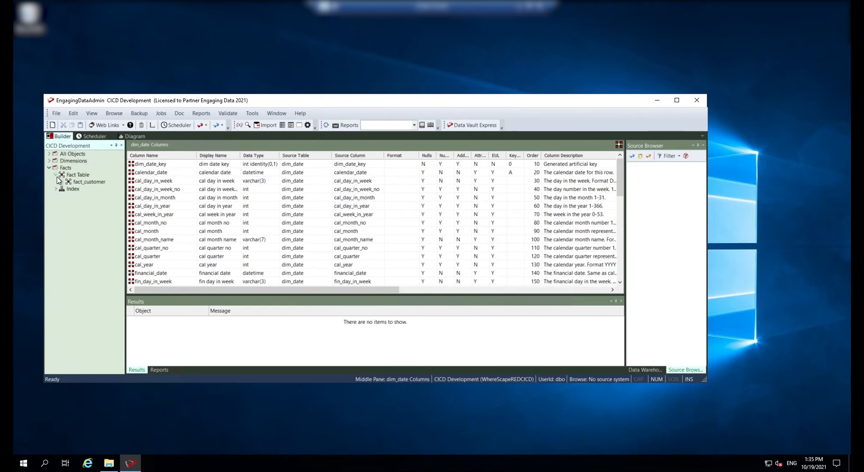
{"action": "left_click", "coordinate": [50, 162]}
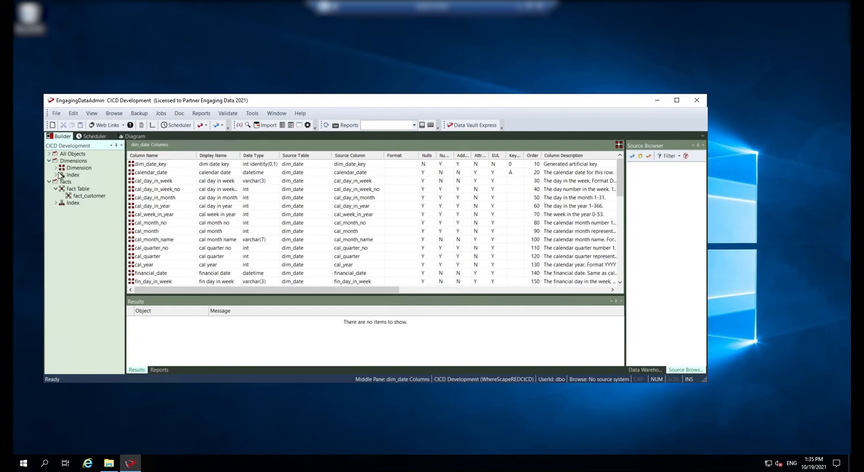
{"action": "left_click", "coordinate": [56, 168]}
{"action": "left_click", "coordinate": [56, 188]}
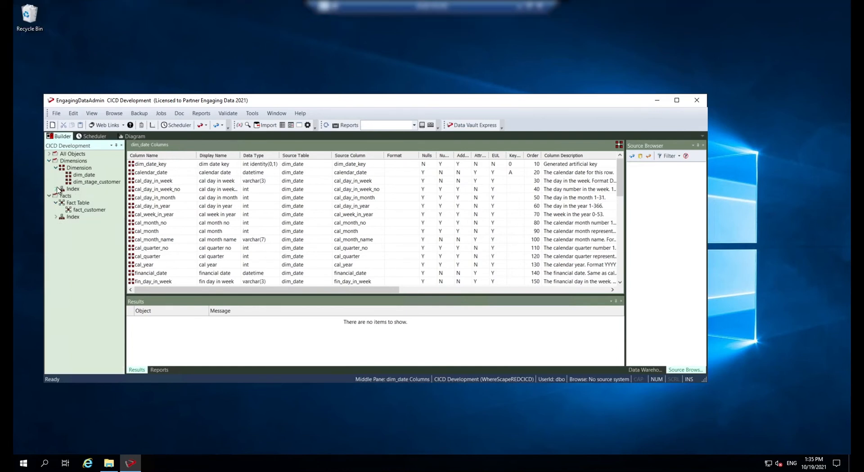
{"action": "left_click", "coordinate": [56, 189]}
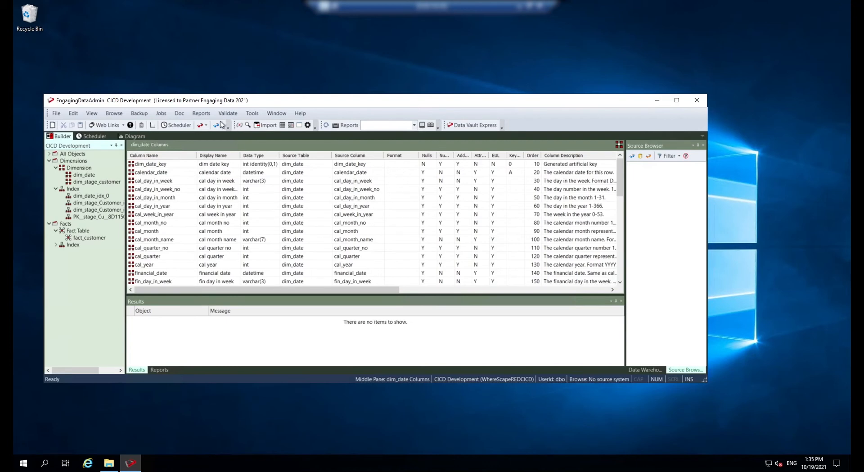
- List the loaded deployment applications in a maximized window and review the latest wsDVDemo entries
{"action": "left_click", "coordinate": [252, 113]}
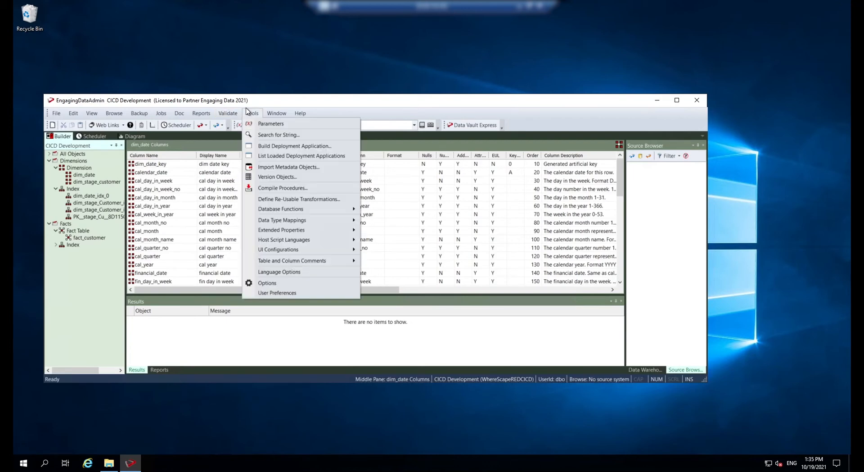
{"action": "left_click", "coordinate": [307, 157]}
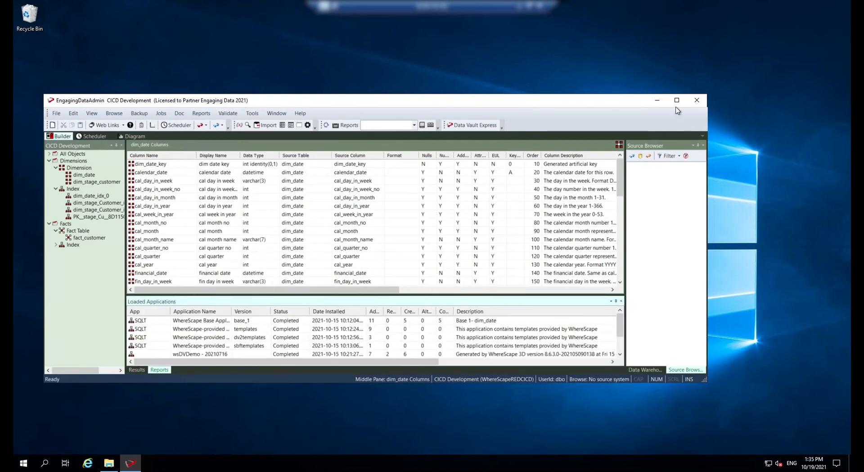
{"action": "scroll", "coordinate": [267, 349], "scroll_direction": "down", "scroll_amount": 4}
{"action": "scroll", "coordinate": [288, 406], "scroll_direction": "down", "scroll_amount": 1}
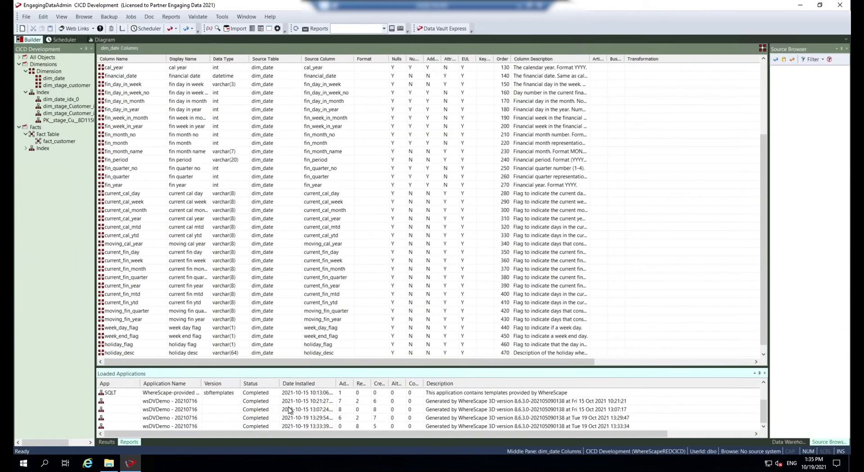